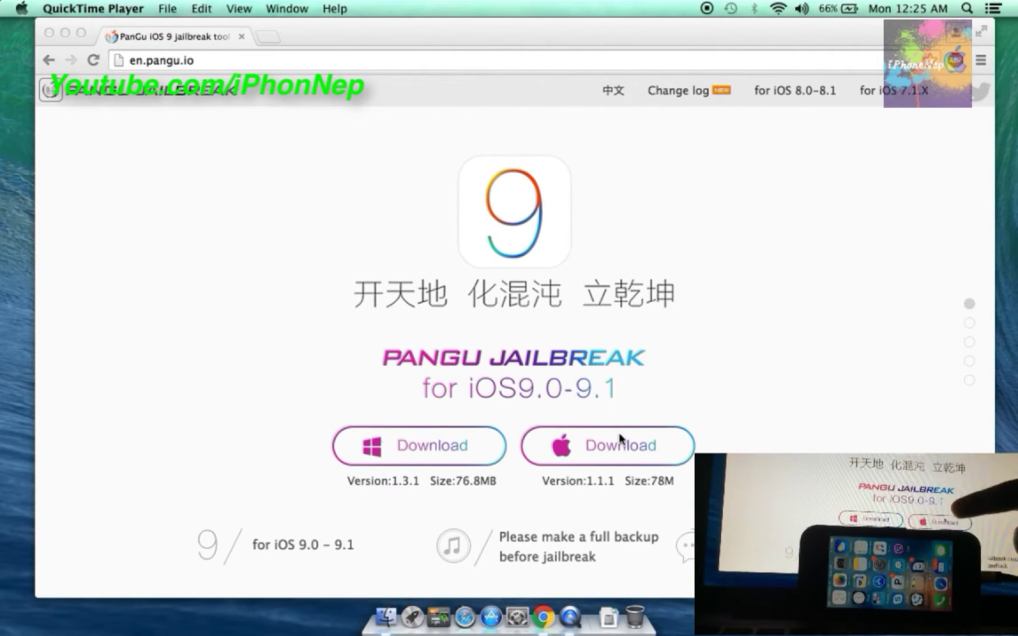
Close the Pangu website and open the downloaded pangu9_mac_v1.1.1 disk image.
left_click(50, 33)
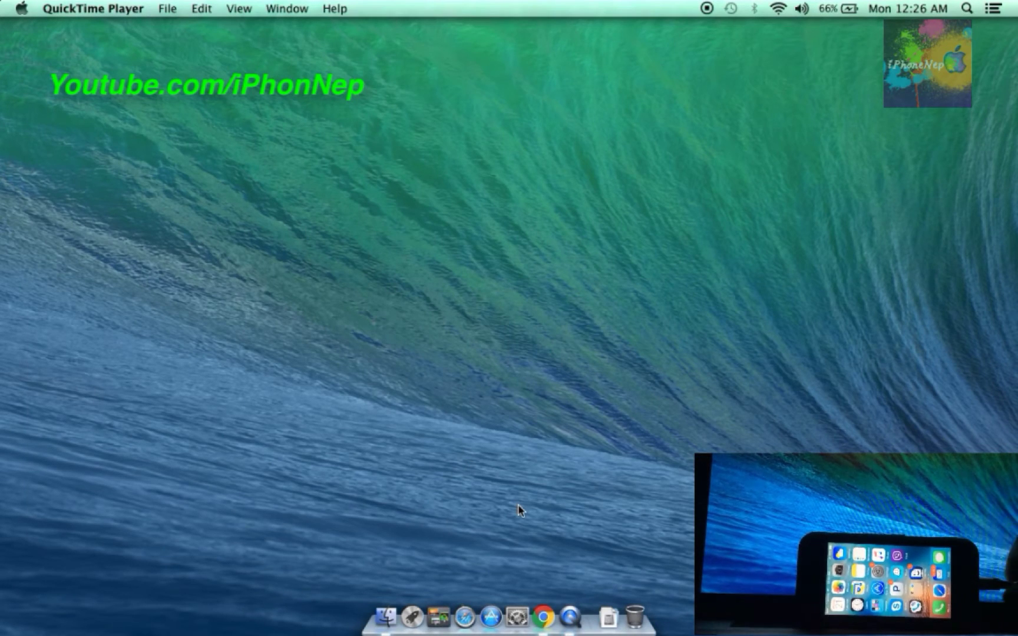
left_click(611, 598)
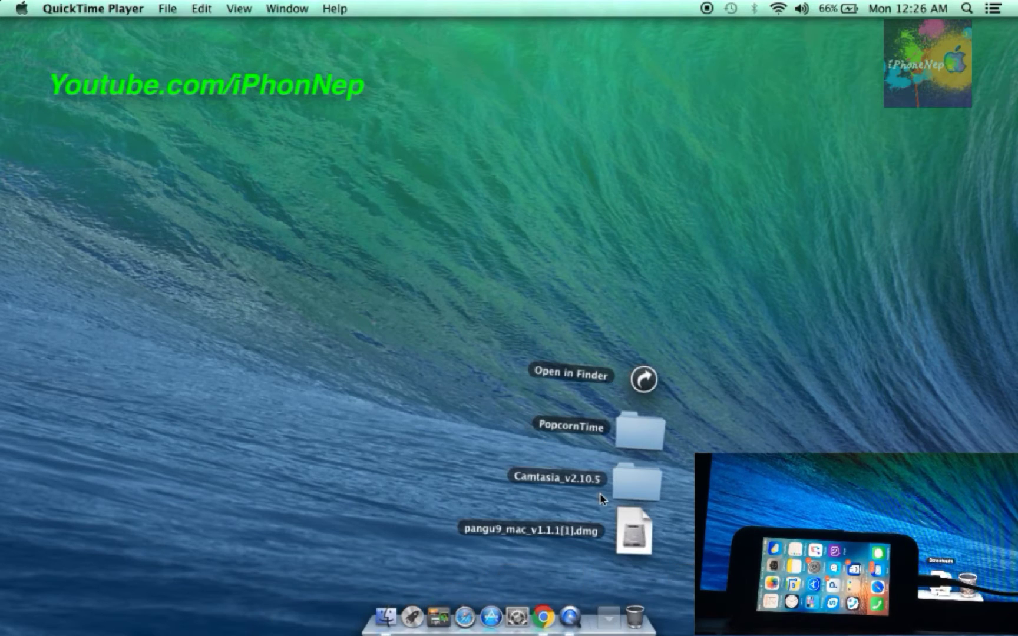
left_click(633, 535)
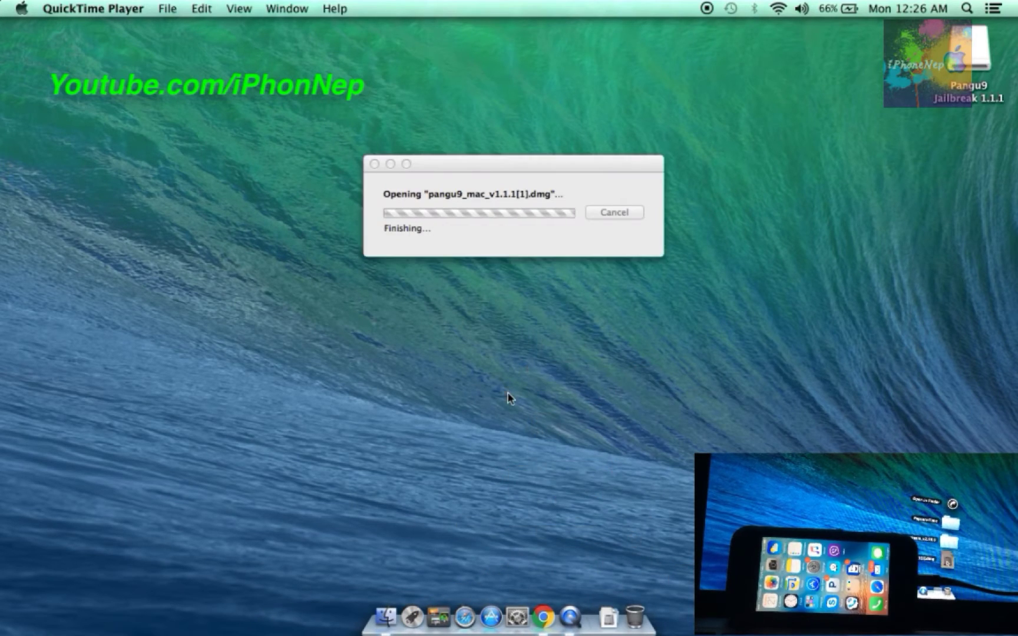
Copy jb9mac to the desktop, close the image window, and centre the icon.
left_click_drag(397, 262, 768, 227)
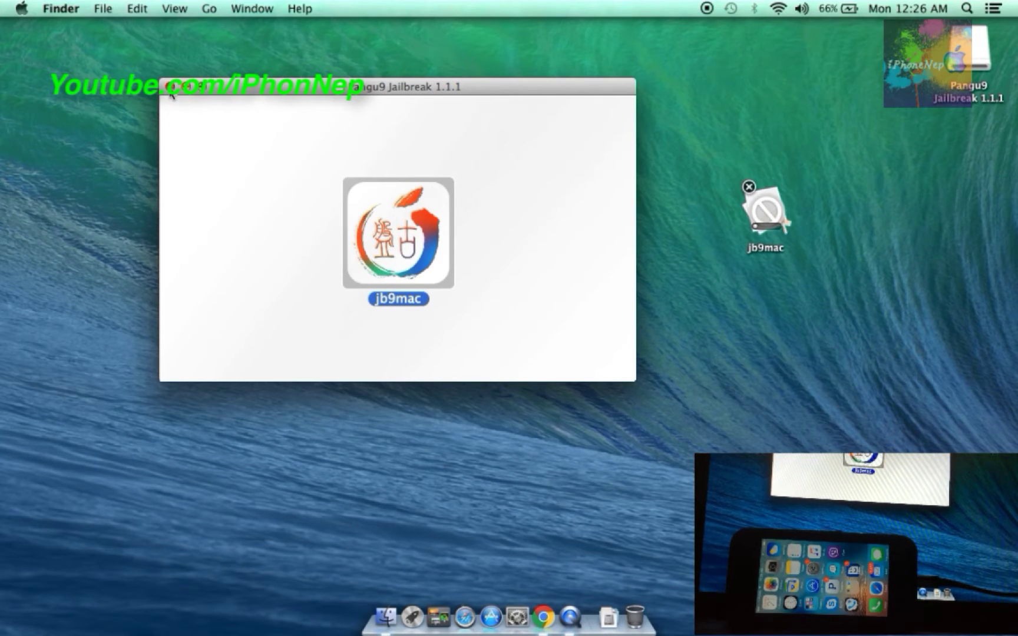
key("super+w")
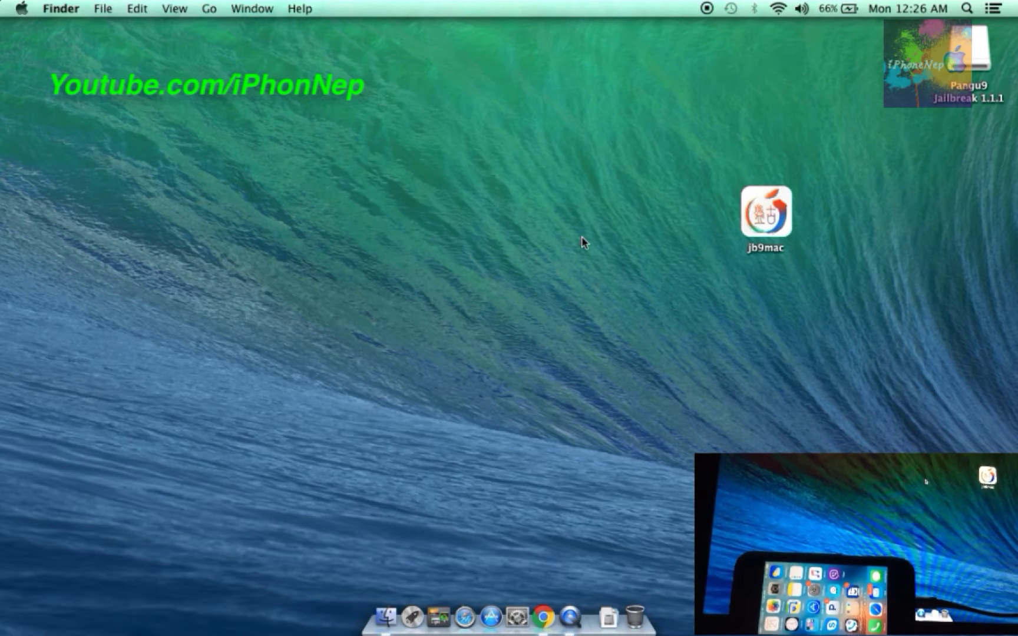
left_click_drag(780, 232, 466, 260)
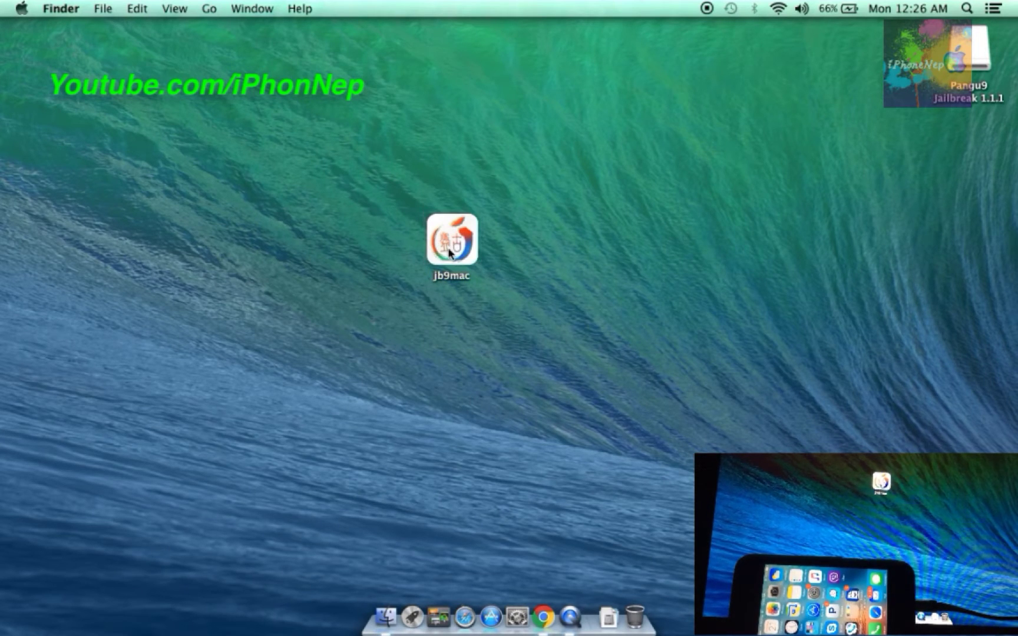
Launch jb9mac so Pangu v1.1.1 shows the iPhone6,1 on iOS 9.1 as jailbreak ready.
double_click(451, 254)
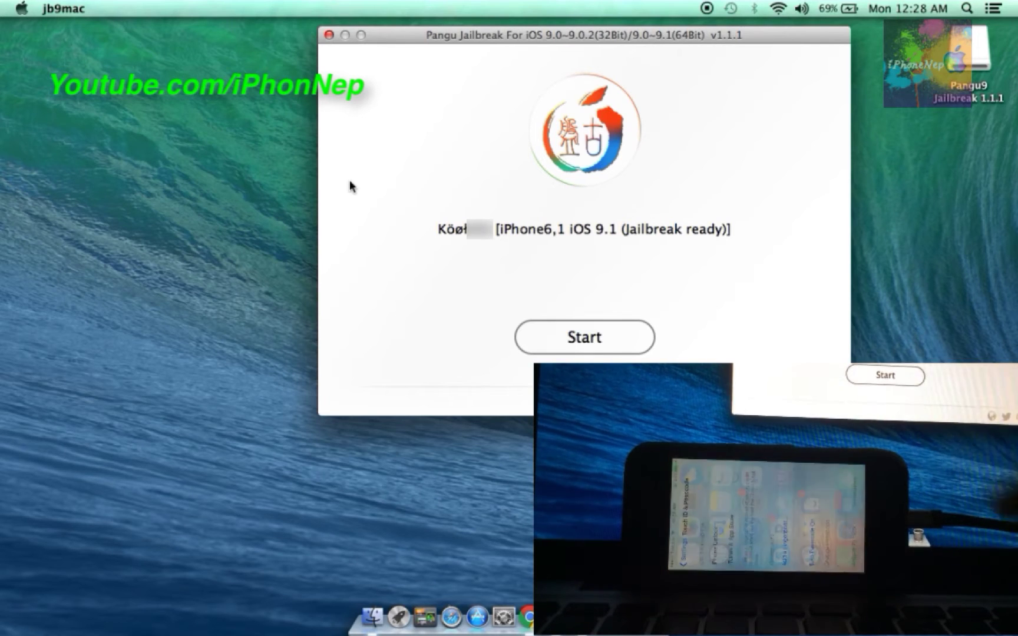
Start the jailbreak and confirm 'Already backup' on the Jailbreak Notice.
left_click(570, 342)
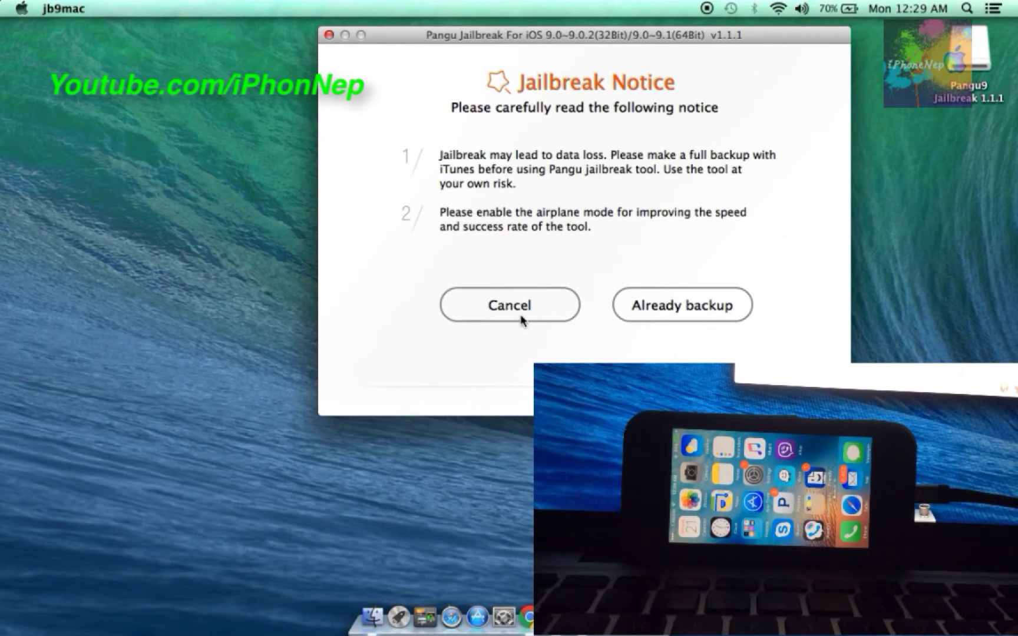
left_click(700, 317)
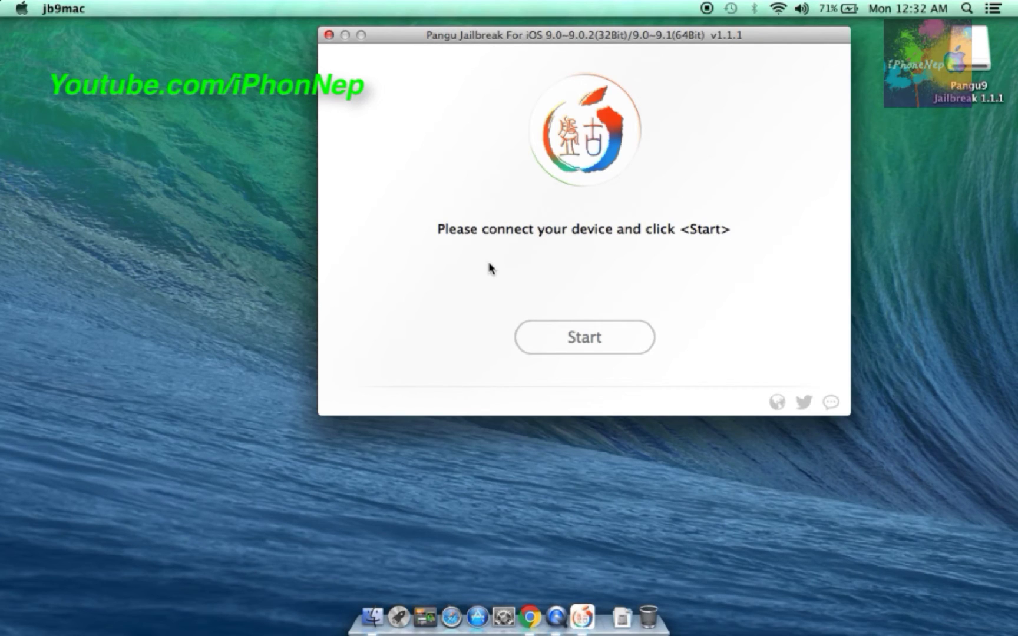
Quit Pangu9 from the jb9mac menu.
left_click(65, 7)
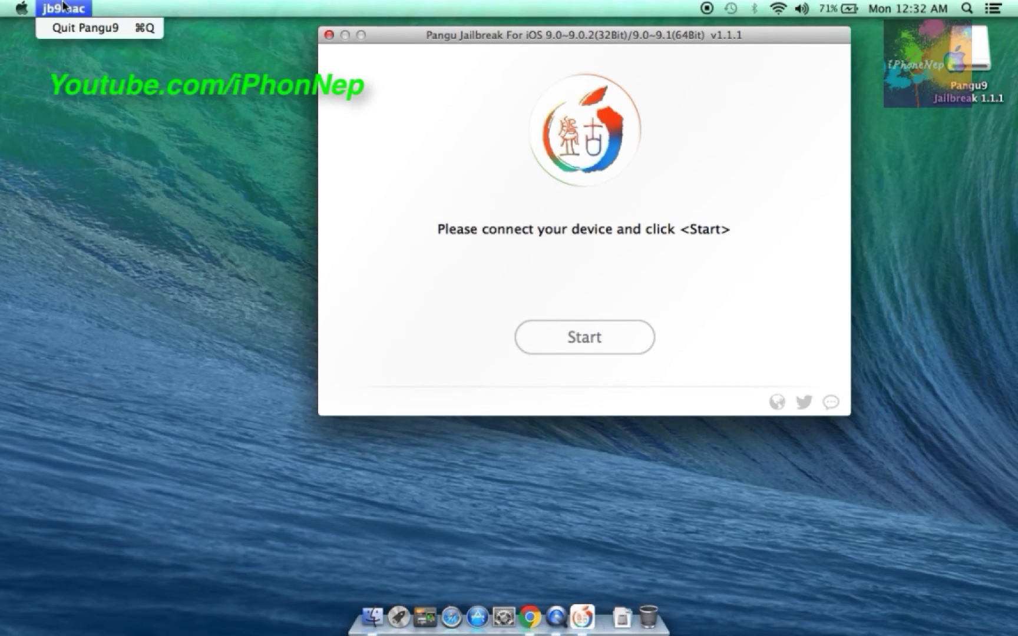
left_click(103, 28)
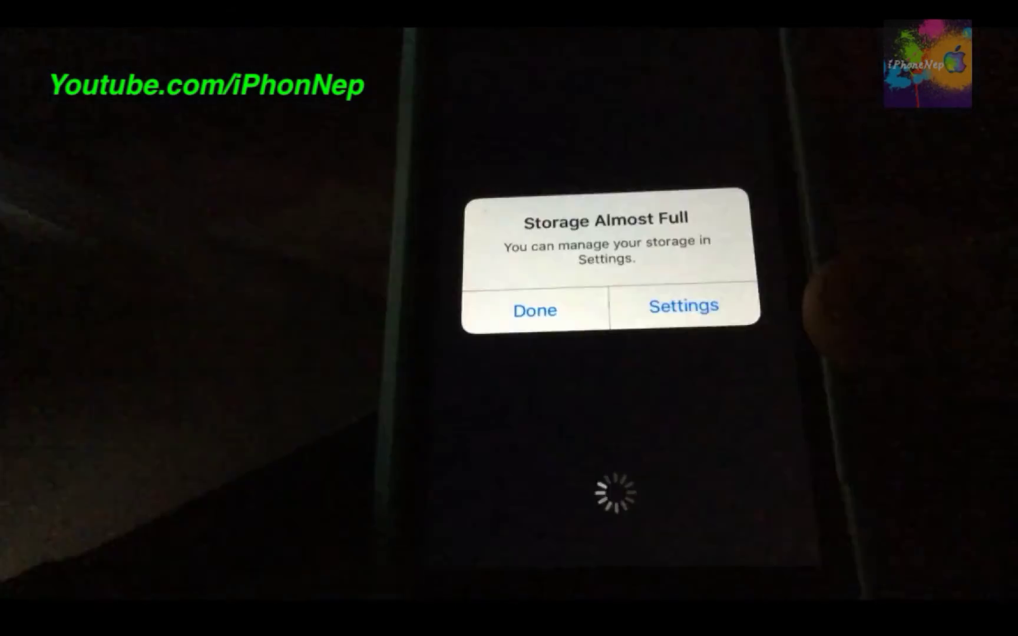
Dismiss the Storage Almost Full alert while Cydia prepares the filesystem.
left_click(529, 303)
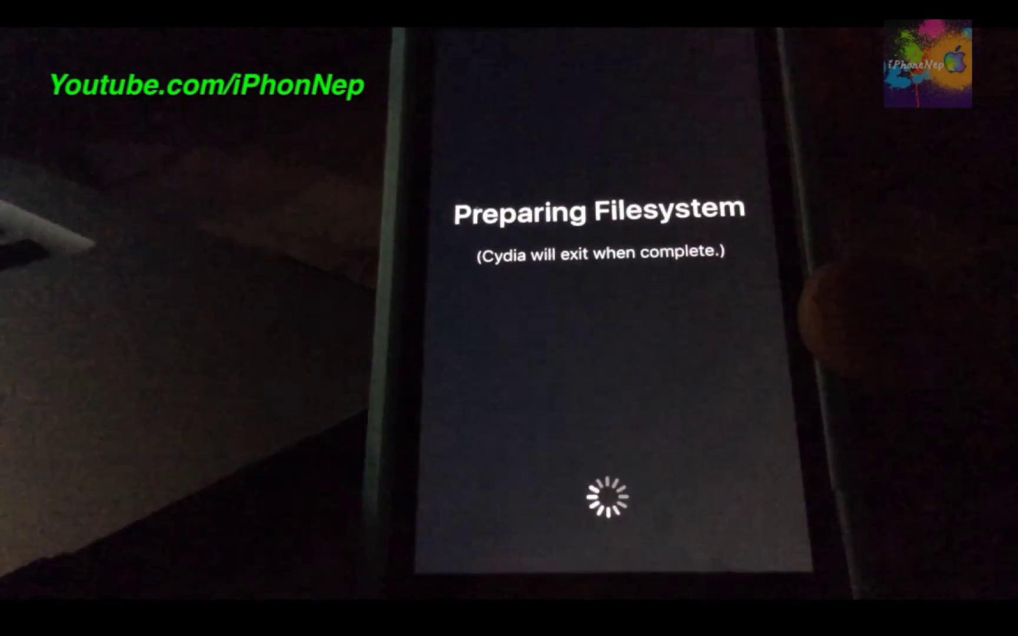